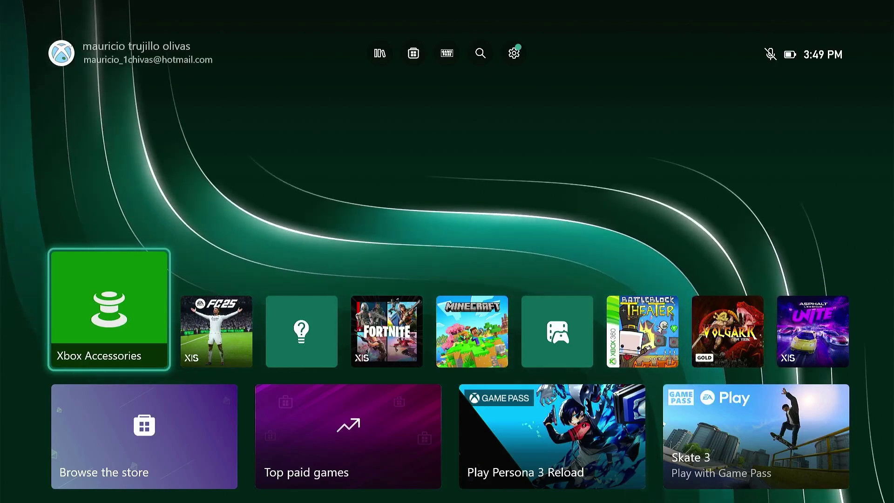
From the guide's Profile & system, open Settings > General > Network settings and highlight Advanced settings.
key(super)
key(Right)
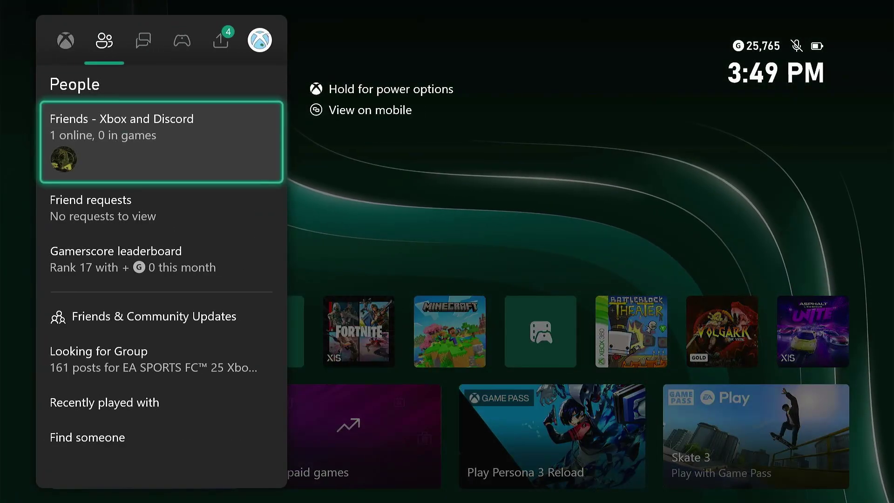
key(Right)
key(Right)
key(Right)
key(Right)
key(Down)
key(Down)
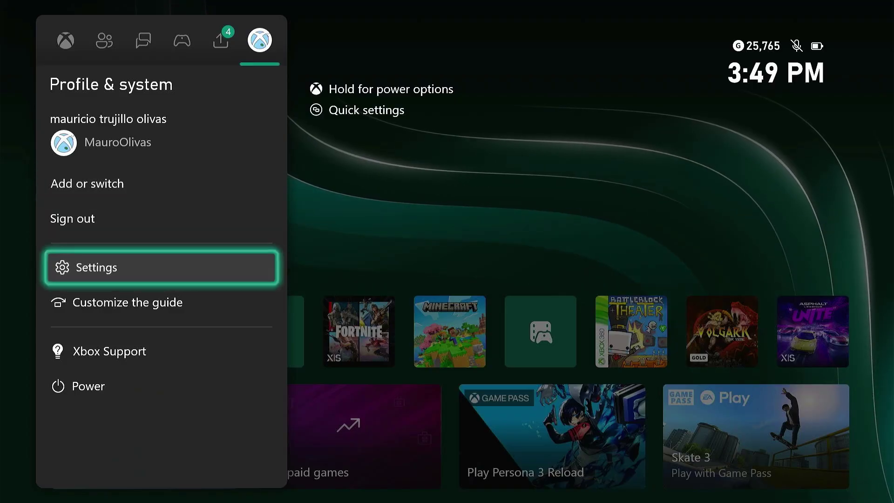
key(Return)
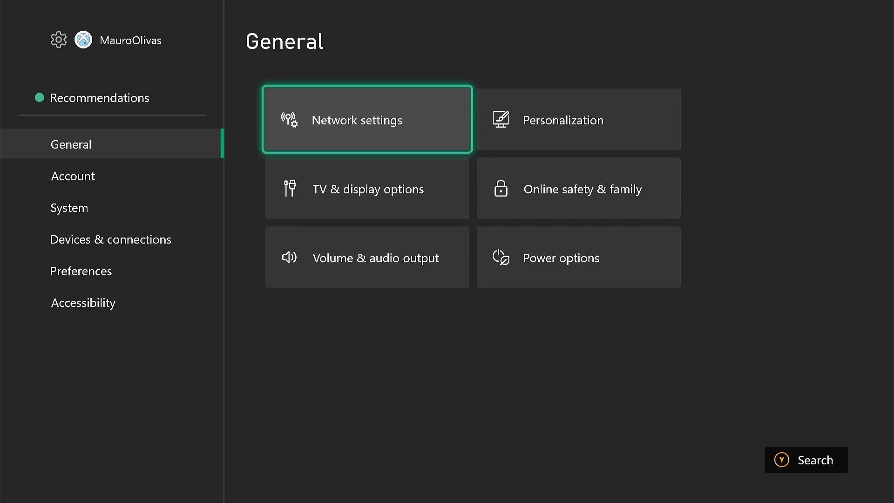
key(Return)
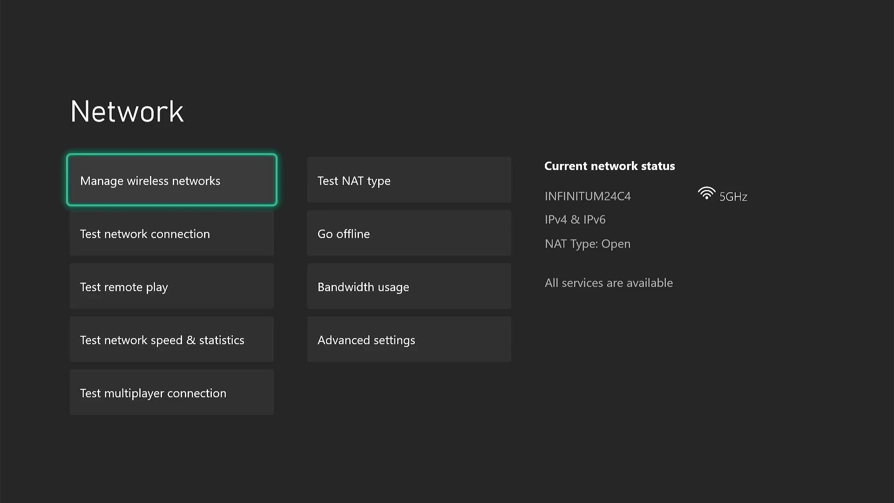
key(Right)
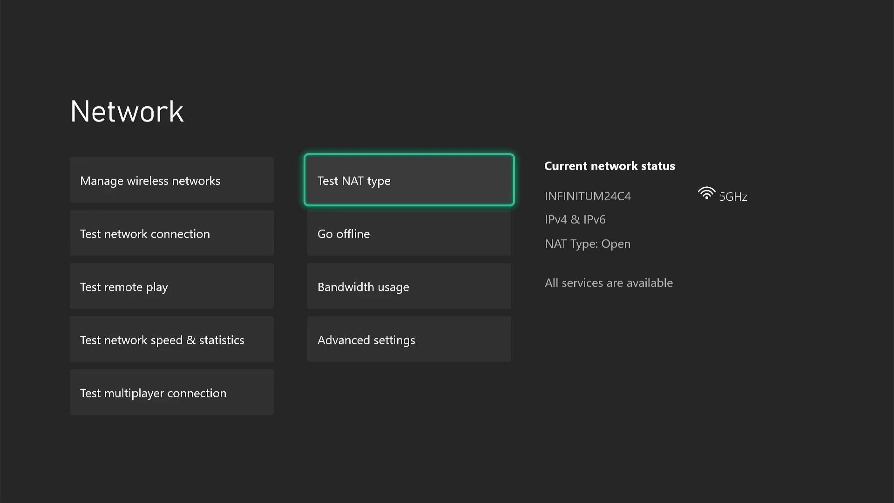
key(Down)
key(Down)
key(Down)
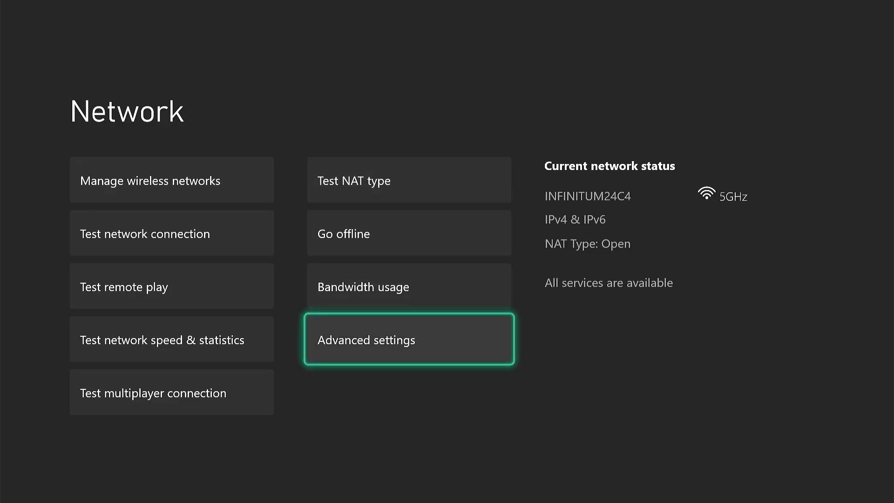
Glance at Advanced settings, then run Test NAT type and accept the Open NAT result.
key(Return)
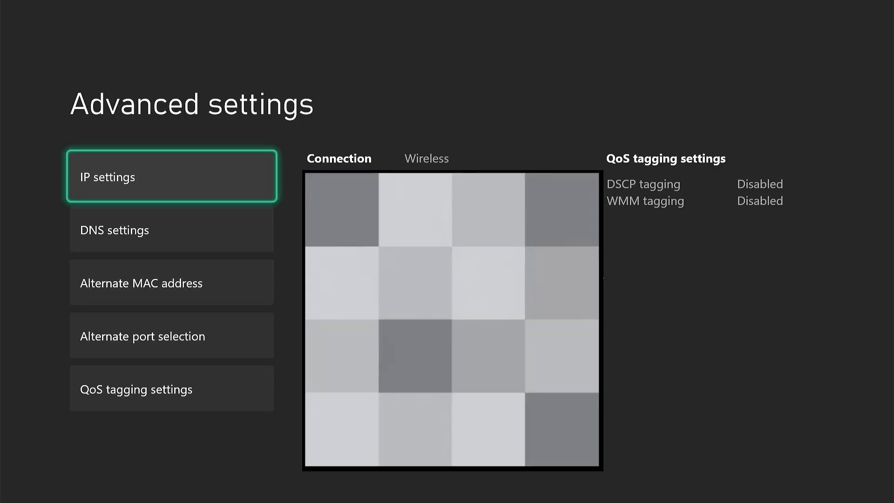
key(Escape)
key(Right)
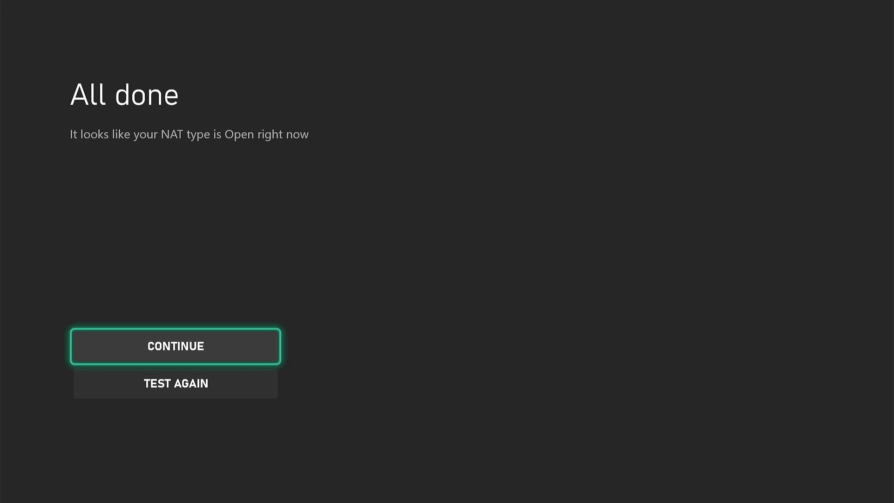
key(Return)
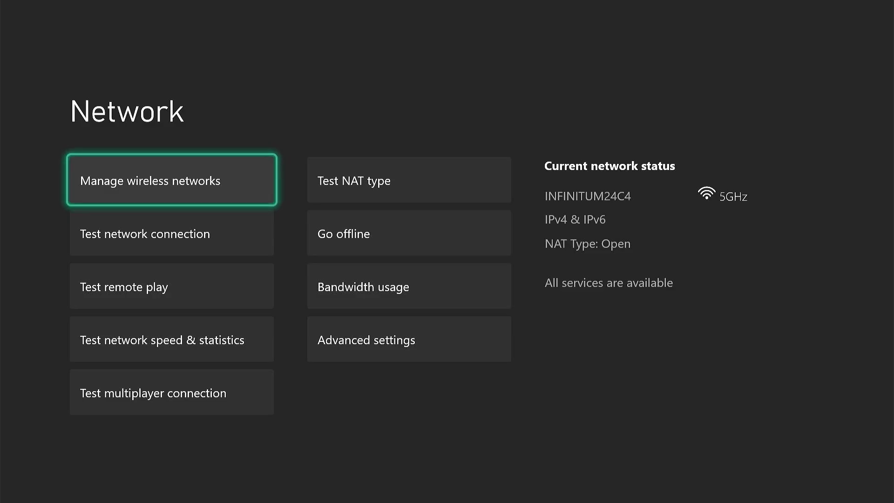
Exit the Network page back toward Home and bring up the Xbox guide.
key(Escape)
key(super)
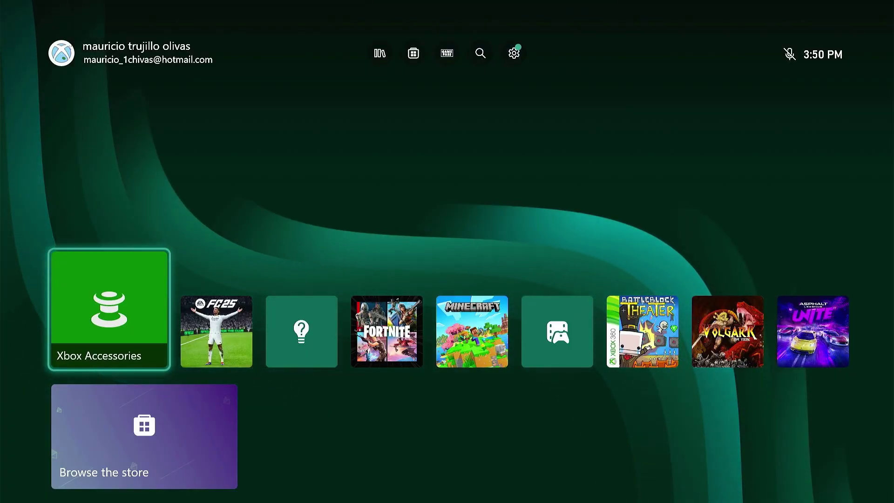
Reopen Settings > General > Network settings > Advanced settings via Profile & system in the guide.
key(super)
key(ctrl+Tab)
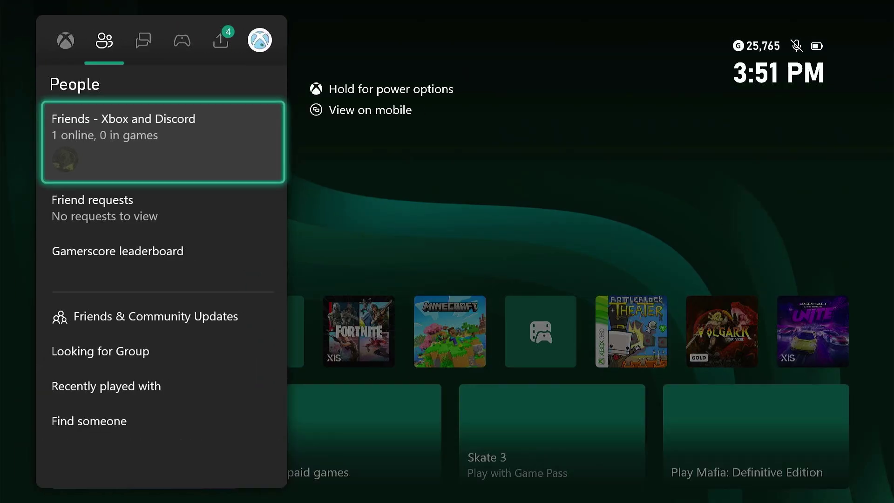
key(ctrl+Tab)
key(ctrl+Tab)
key(ctrl+Tab)
key(ctrl+Tab)
key(Down)
key(Down)
key(Down)
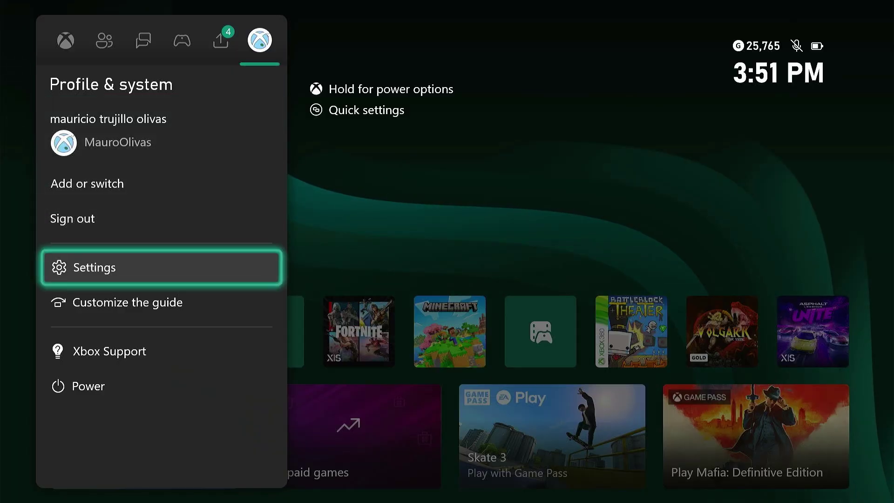
key(Return)
key(Right)
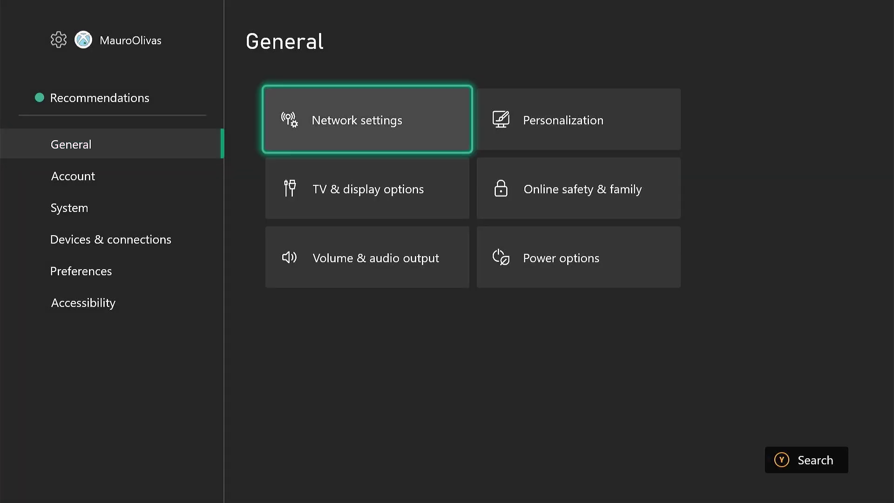
key(Return)
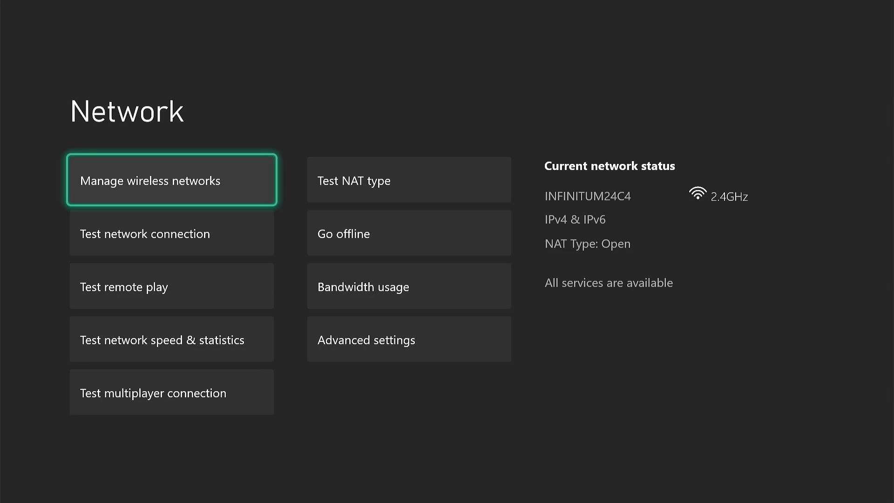
key(Right)
key(Down)
key(Down)
key(Down)
key(Return)
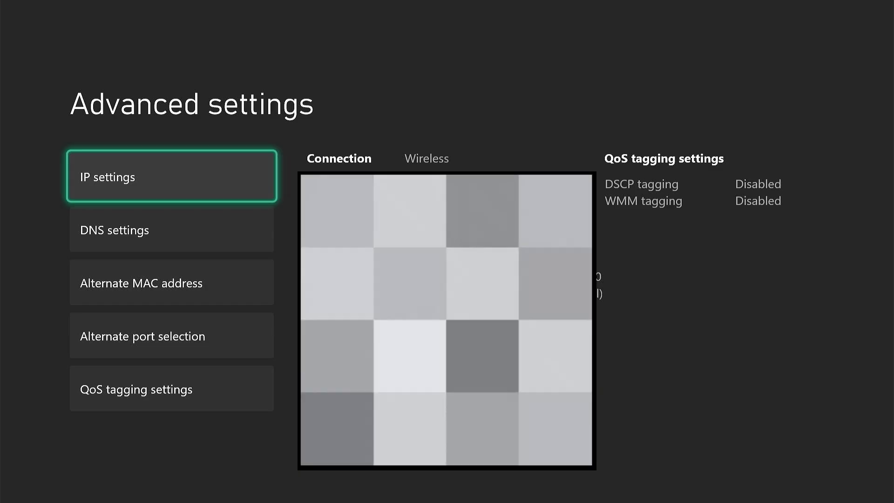
key(Down)
key(Down)
key(Return)
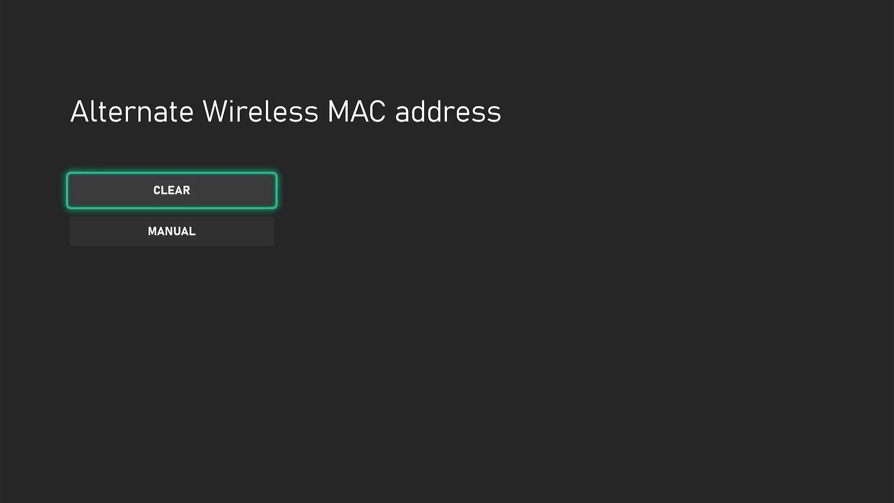
key(Down)
key(Return)
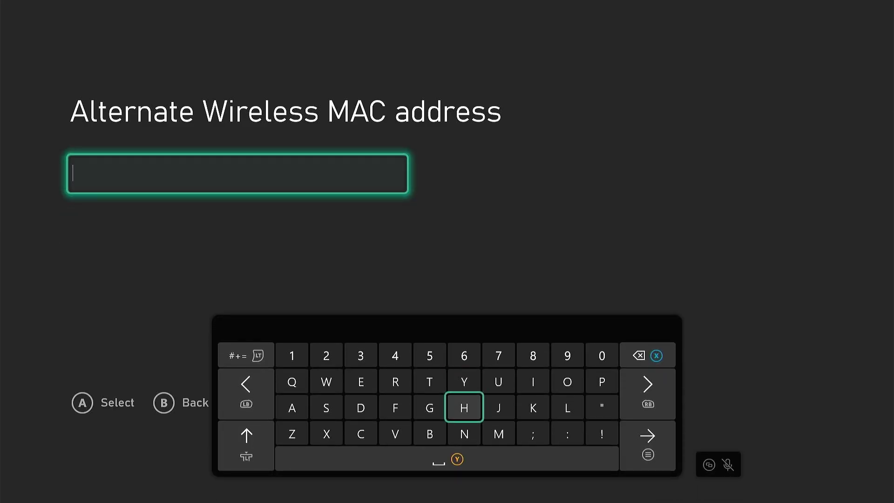
key(Left)
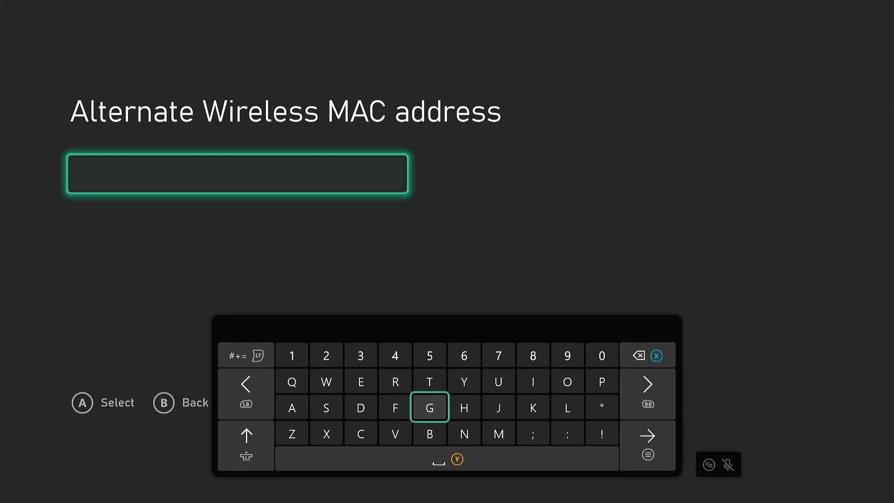
key(Escape)
key(Escape)
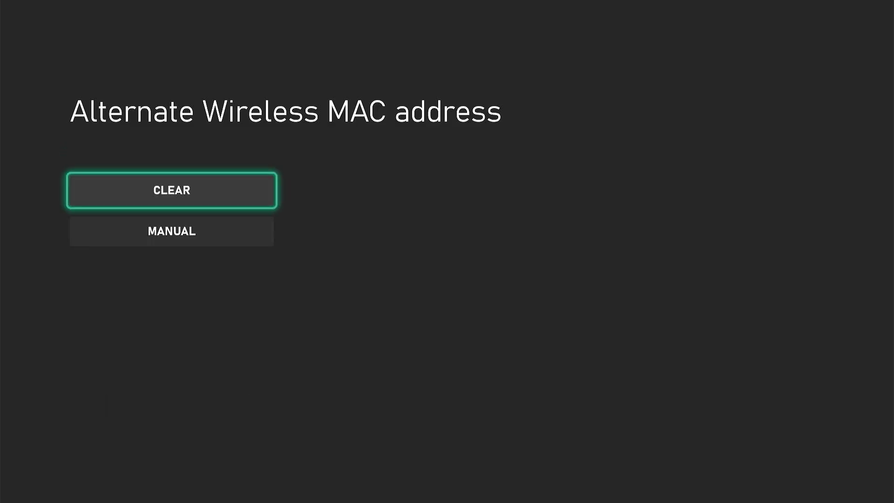
key(Down)
key(Escape)
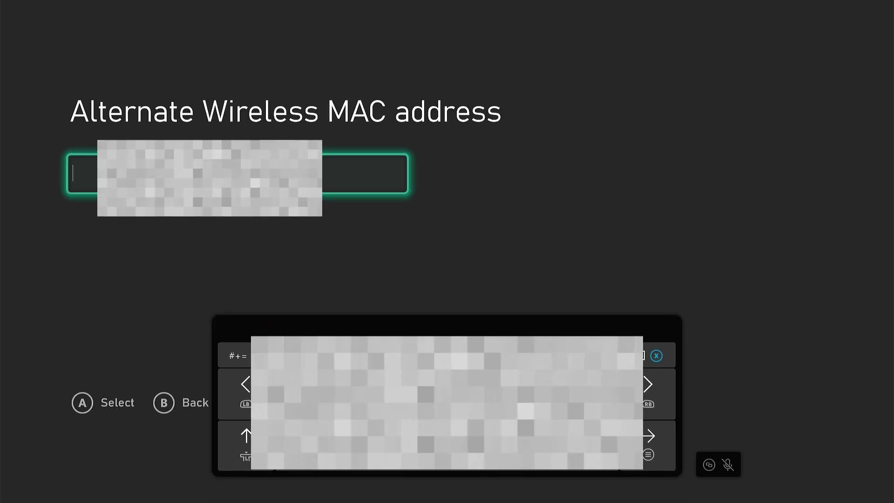
Choose Manual for Alternate Wireless MAC address, type '56', then close the entry field.
text(56)
key(Return)
key(Return)
key(BackSpace)
key(Return)
key(Return)
key(Escape)
key(Escape)
key(Down)
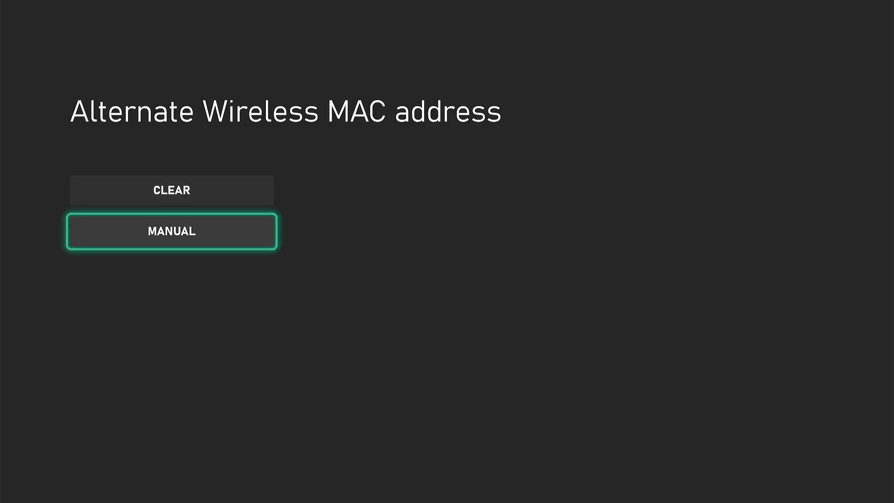
key(Escape)
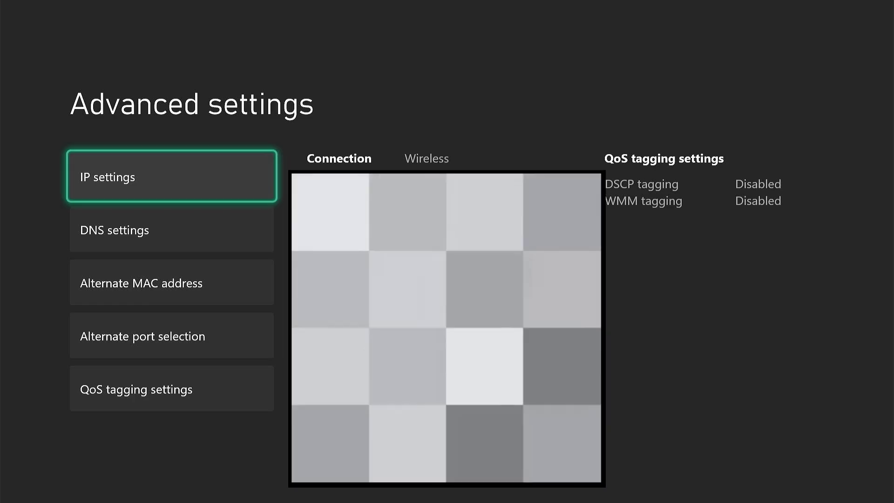
Back out of the Alternate Wireless MAC address page to the Advanced settings page.
key(Escape)
key(Escape)
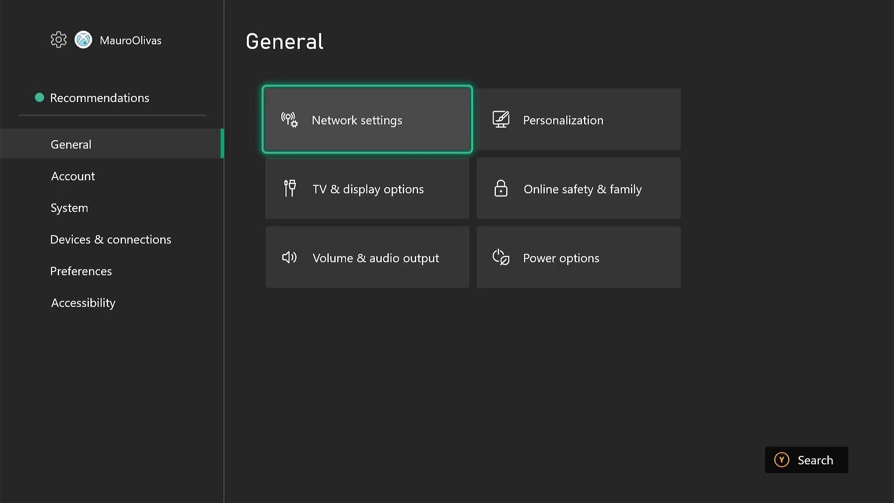